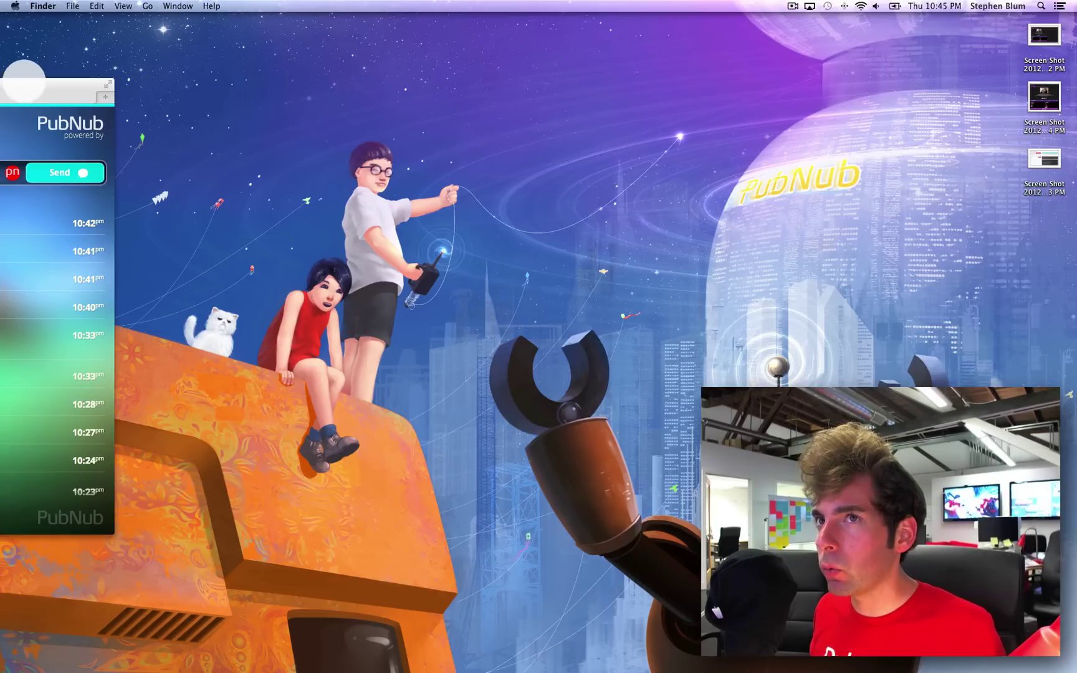
Step: Centre the chat window and send the message 'asday5yadsfgsdfgasd' from PubNub
{"action": "mouse_move", "coordinate": [27, 86]}
{"action": "left_mouse_down"}
{"action": "mouse_move", "coordinate": [541, 59]}
{"action": "mouse_move", "coordinate": [773, 101]}
{"action": "mouse_move", "coordinate": [848, 95]}
{"action": "left_mouse_up"}
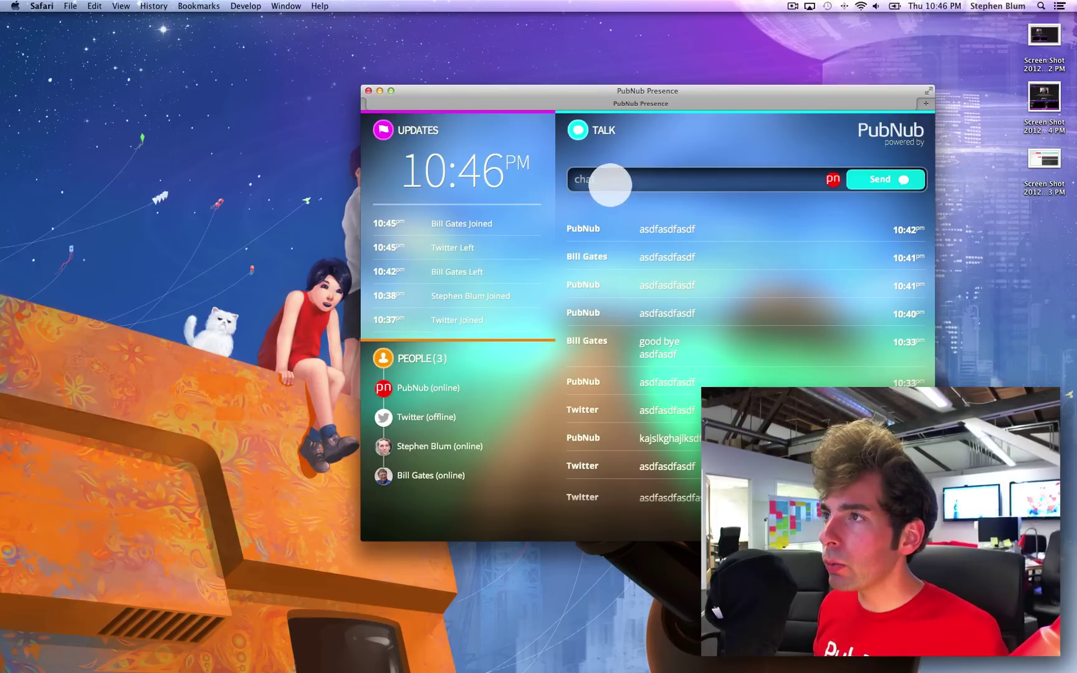
{"action": "left_click", "coordinate": [609, 180]}
{"action": "type", "text": "asday5yadsfgsdfgasd"}
{"action": "left_click", "coordinate": [876, 186]}
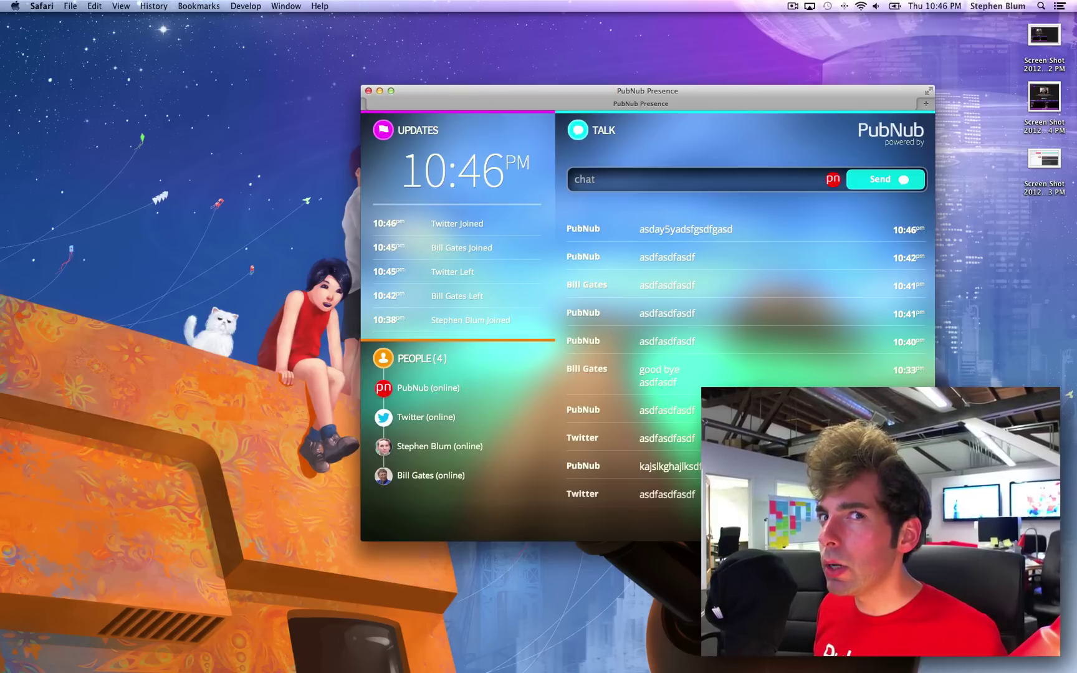
Step: Send 'hi' from Bill Gates's second chat window, then bring the first window forward
{"action": "mouse_move", "coordinate": [220, 13]}
{"action": "left_mouse_down"}
{"action": "mouse_move", "coordinate": [552, 73]}
{"action": "mouse_move", "coordinate": [577, 149]}
{"action": "mouse_move", "coordinate": [578, 197]}
{"action": "mouse_move", "coordinate": [621, 149]}
{"action": "left_mouse_up"}
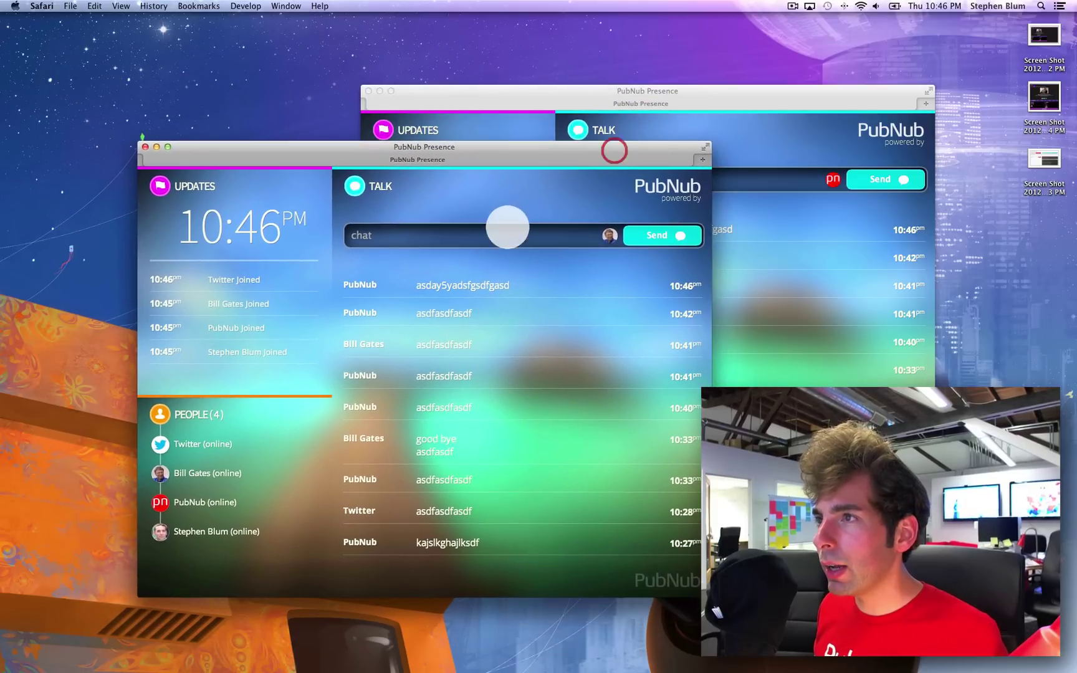
{"action": "type", "text": "hi"}
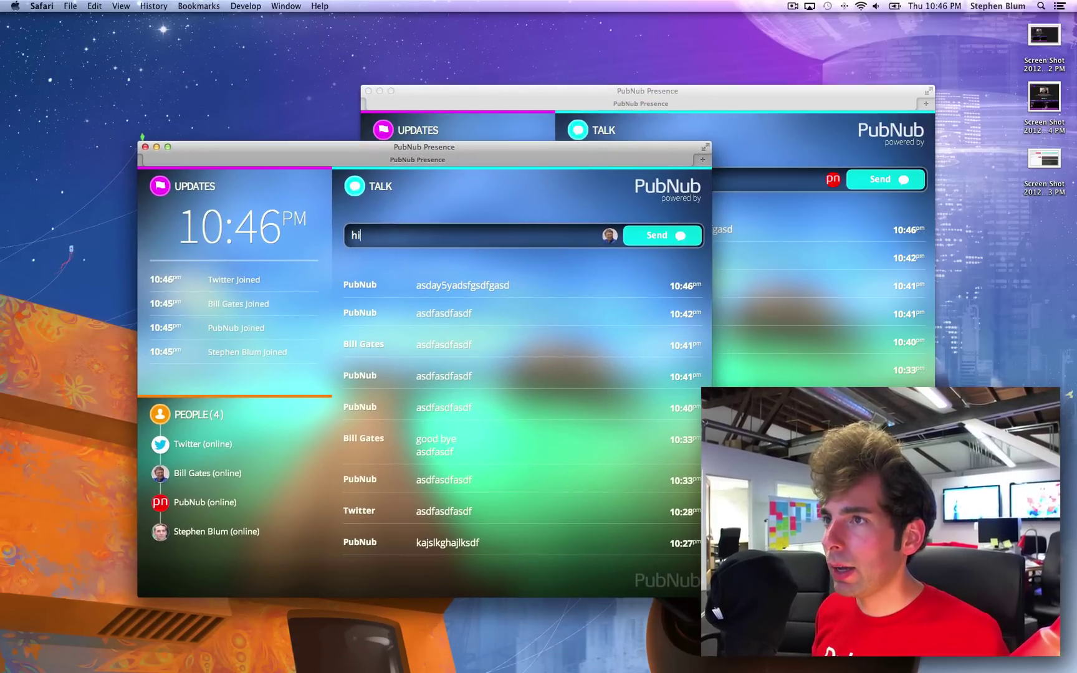
{"action": "key", "text": "Return"}
{"action": "left_click_drag", "start_coordinate": [452, 147], "coordinate": [435, 147]}
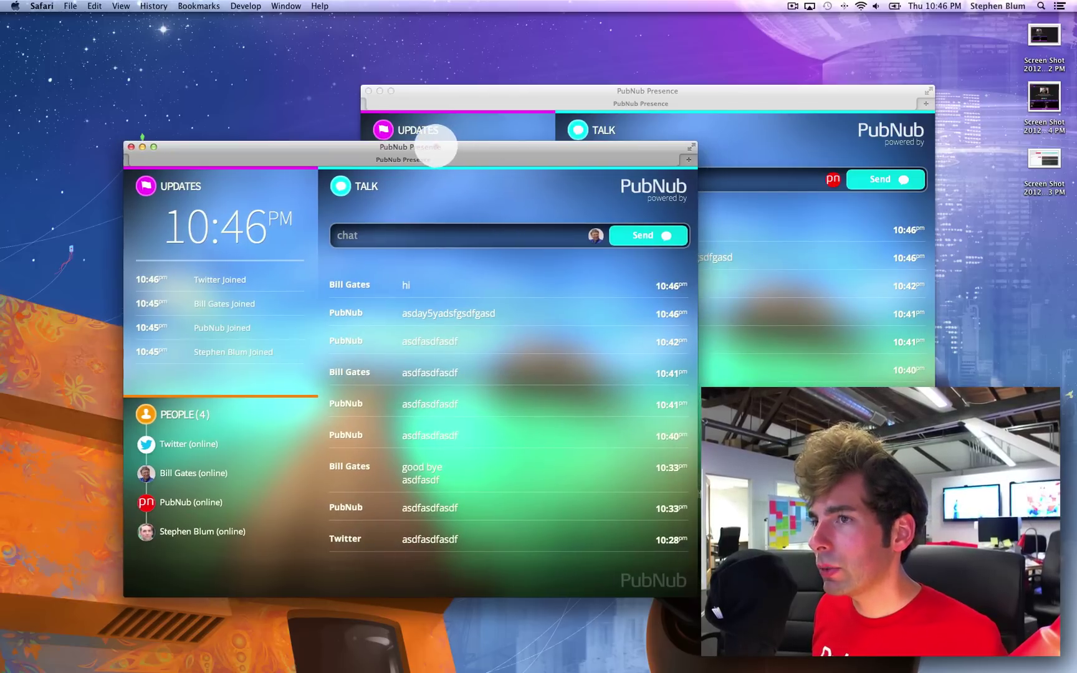
{"action": "left_click_drag", "start_coordinate": [523, 99], "coordinate": [637, 45]}
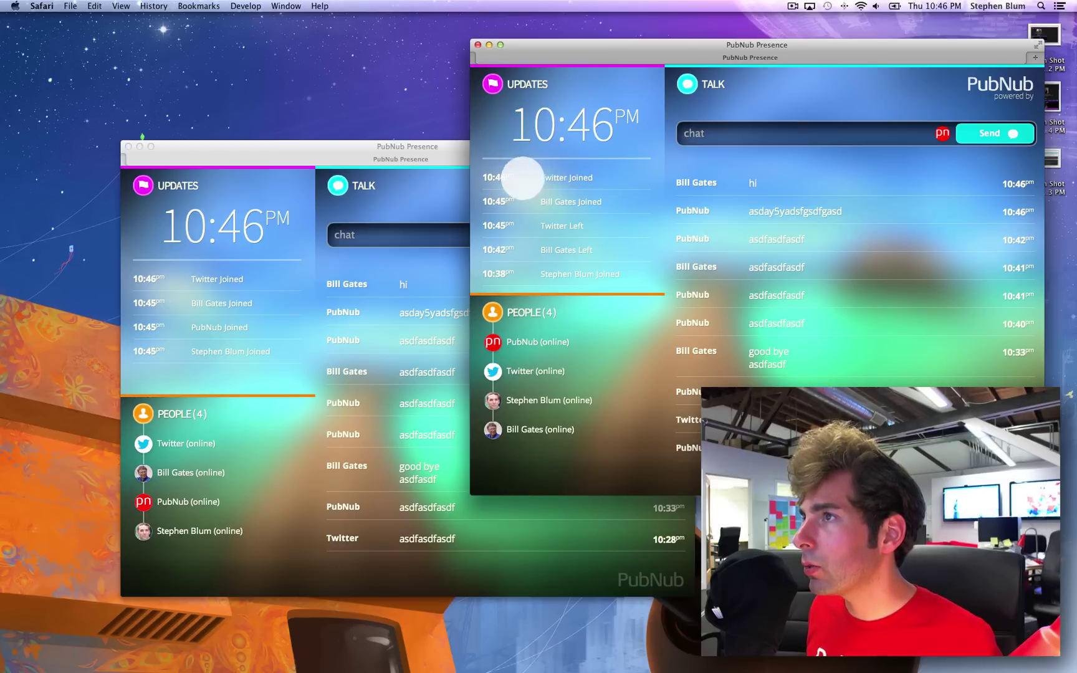
Step: Close Bill Gates's chat window so he goes offline
{"action": "left_click", "coordinate": [128, 146]}
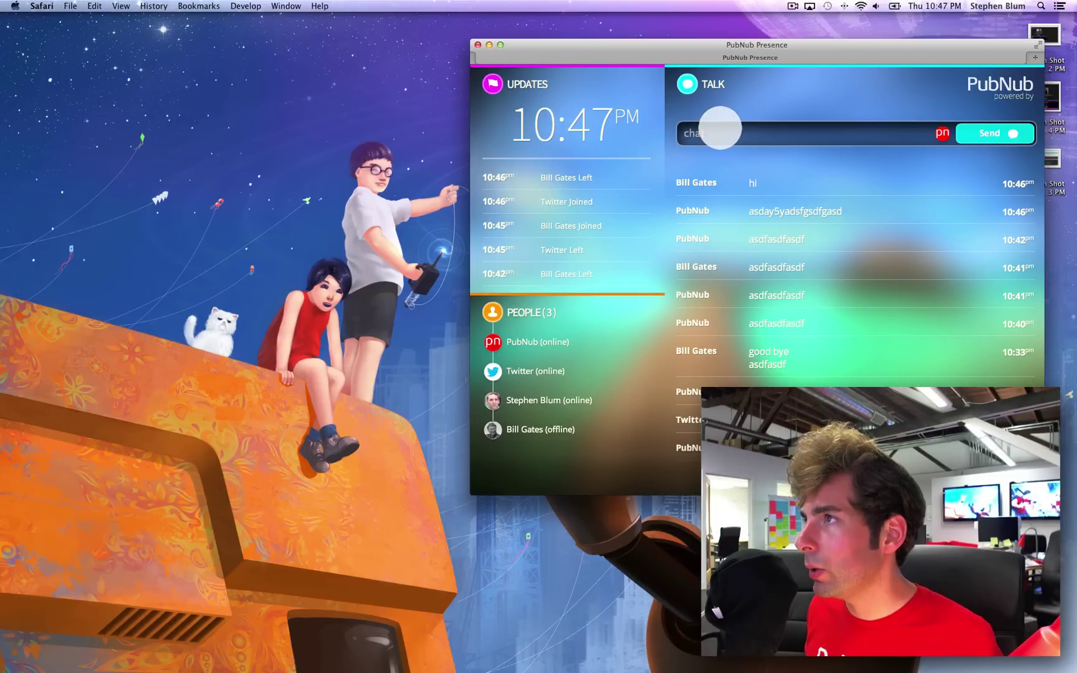
{"action": "type", "text": "sdcgndguor6rytae"}
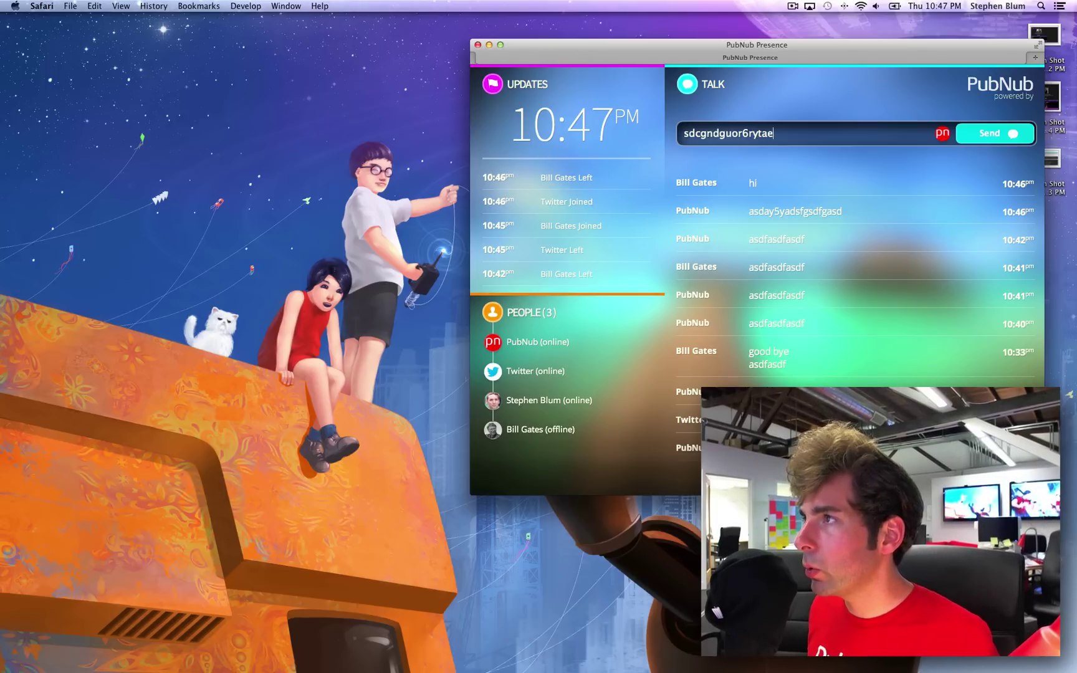
{"action": "type", "text": "457efgs"}
Step: Send the message 'sdcgndguor6rytae457efgs' from PubNub
{"action": "left_click", "coordinate": [997, 133]}
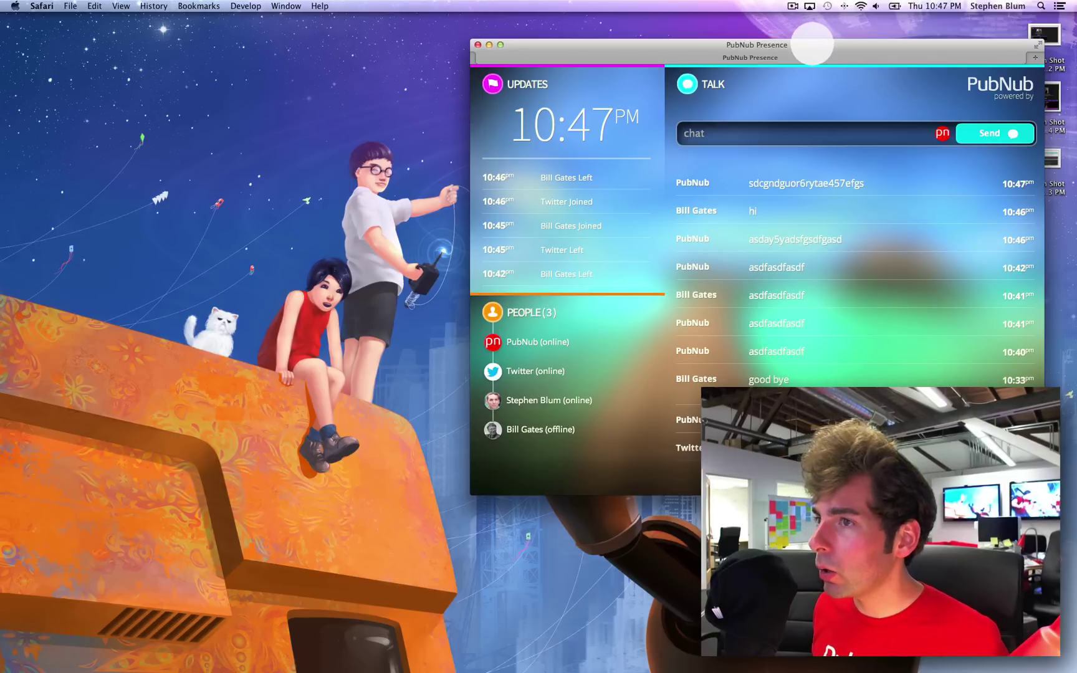
{"action": "left_click_drag", "start_coordinate": [812, 44], "coordinate": [727, 105]}
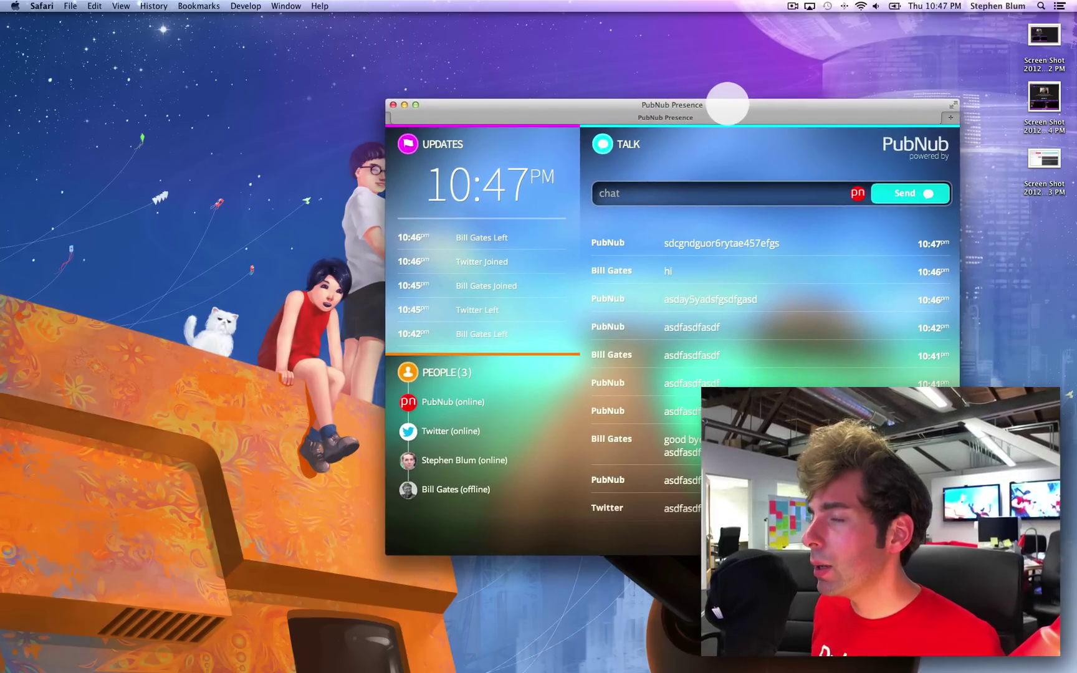
{"action": "mouse_move", "coordinate": [727, 105]}
{"action": "left_mouse_down"}
{"action": "mouse_move", "coordinate": [615, 79]}
{"action": "mouse_move", "coordinate": [584, 85]}
{"action": "left_mouse_up"}
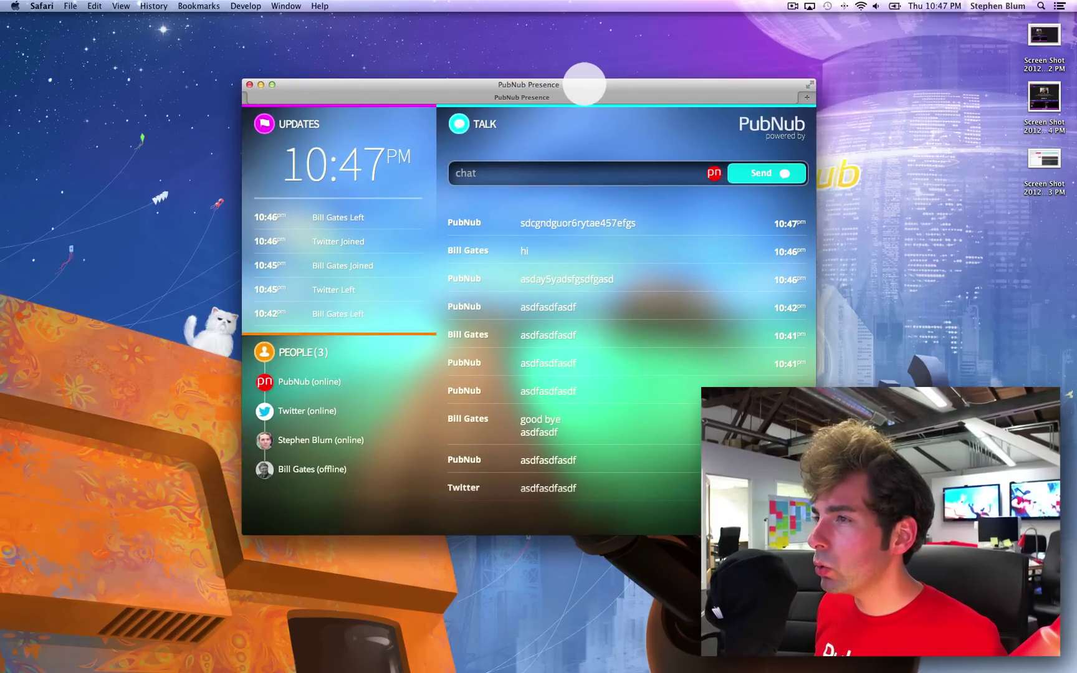
{"action": "mouse_move", "coordinate": [584, 85]}
{"action": "left_mouse_down"}
{"action": "mouse_move", "coordinate": [610, 106]}
{"action": "mouse_move", "coordinate": [594, 109]}
{"action": "mouse_move", "coordinate": [658, 131]}
{"action": "left_mouse_up"}
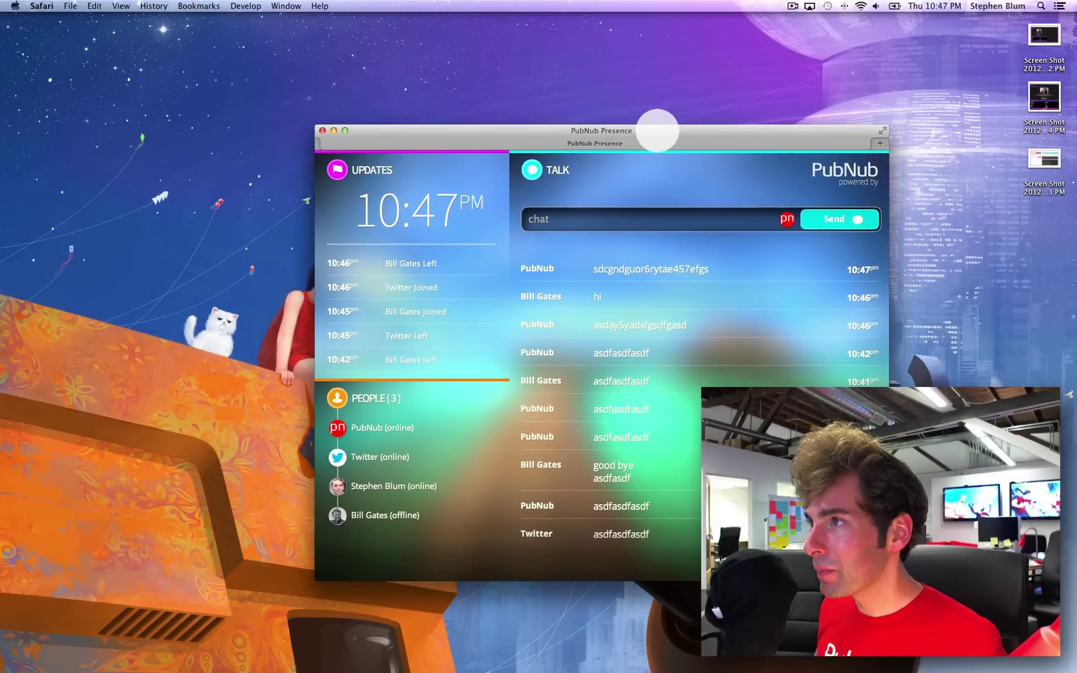
{"action": "mouse_move", "coordinate": [657, 131]}
{"action": "left_mouse_down"}
{"action": "mouse_move", "coordinate": [570, 80]}
{"action": "mouse_move", "coordinate": [596, 82]}
{"action": "left_mouse_up"}
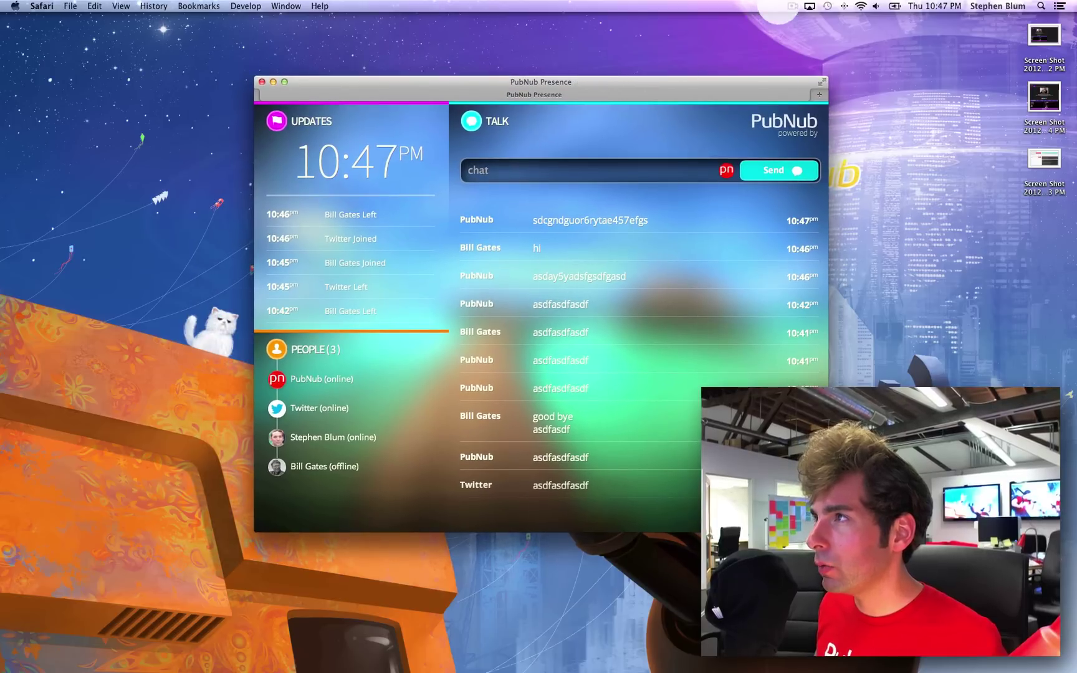